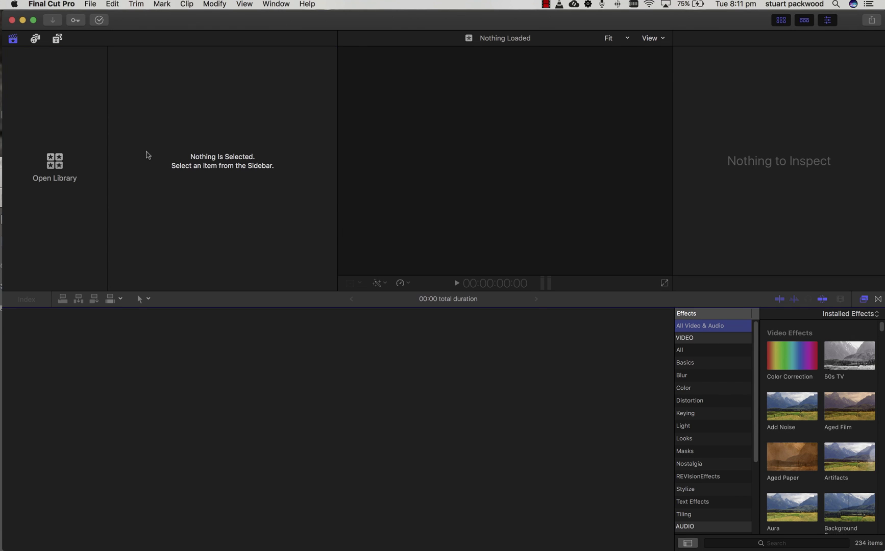
- Start a new library and enter the name 'abstract edit' in the save dialog
{"action": "left_click", "coordinate": [92, 4]}
{"action": "mouse_move", "coordinate": [102, 18]}
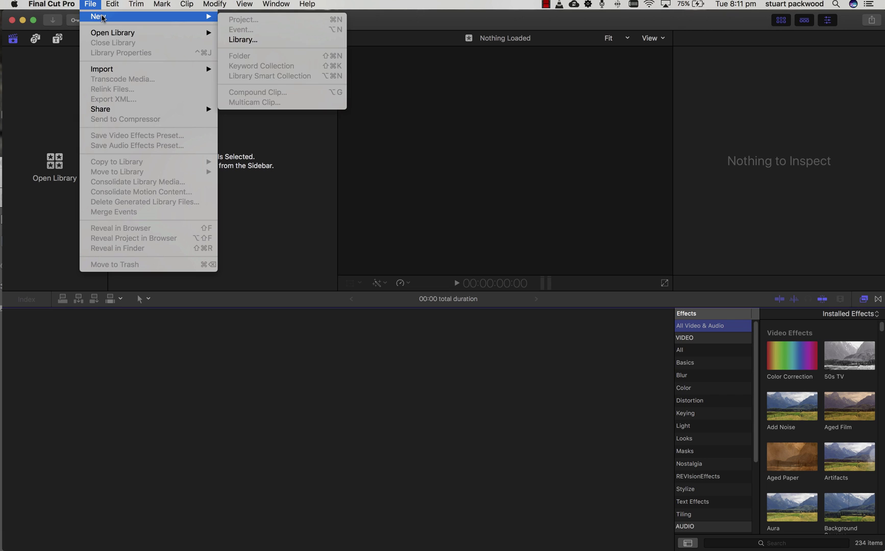
{"action": "left_click", "coordinate": [234, 41]}
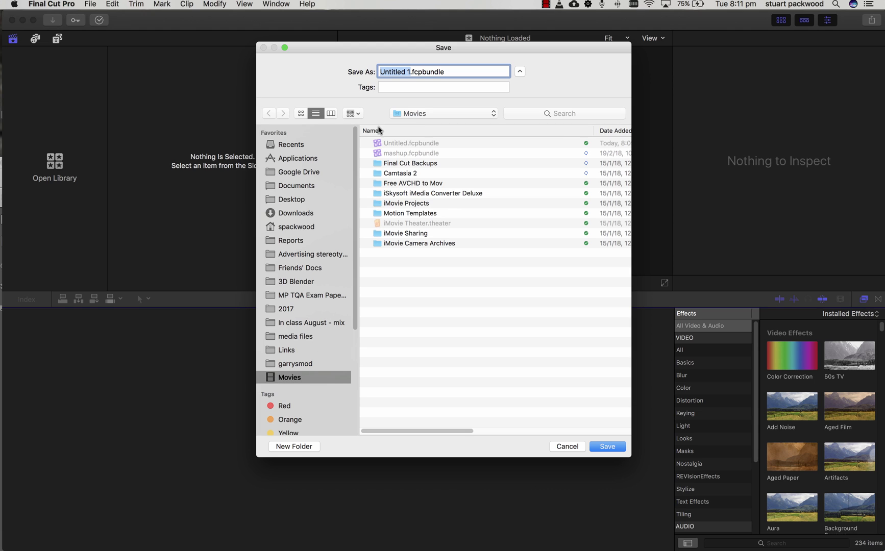
{"action": "type", "text": "abstract "}
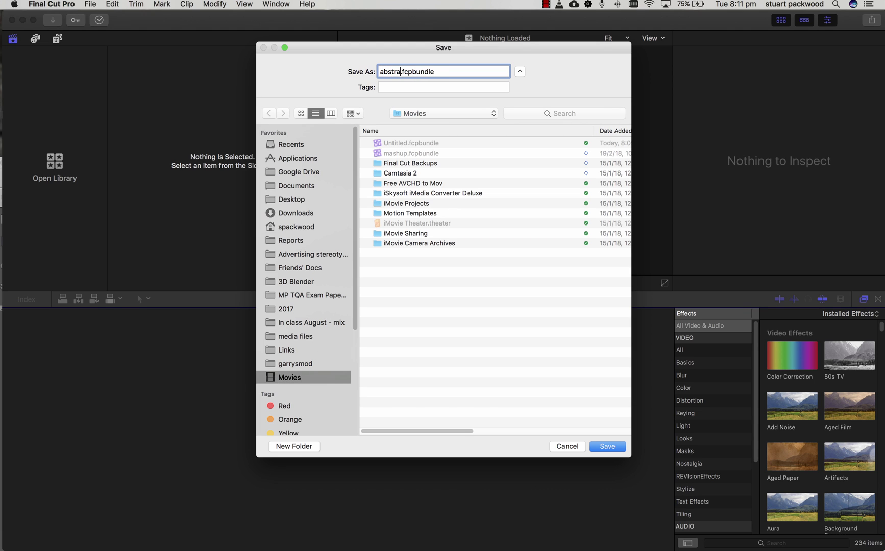
{"action": "type", "text": "edit"}
- Save the 'abstract edit' library, then create the 1080p HD 24p project 'abstract cut' in event 27-2-18
{"action": "left_click", "coordinate": [607, 447]}
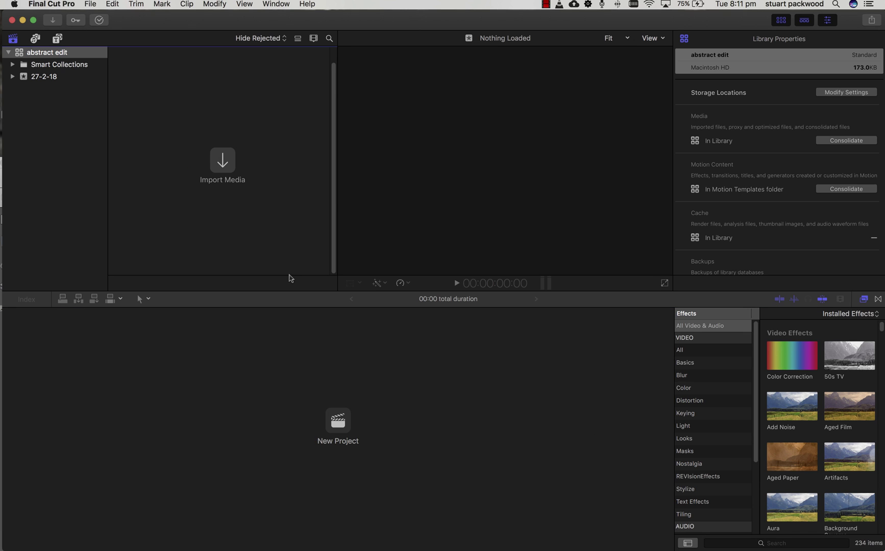
{"action": "left_click", "coordinate": [90, 3]}
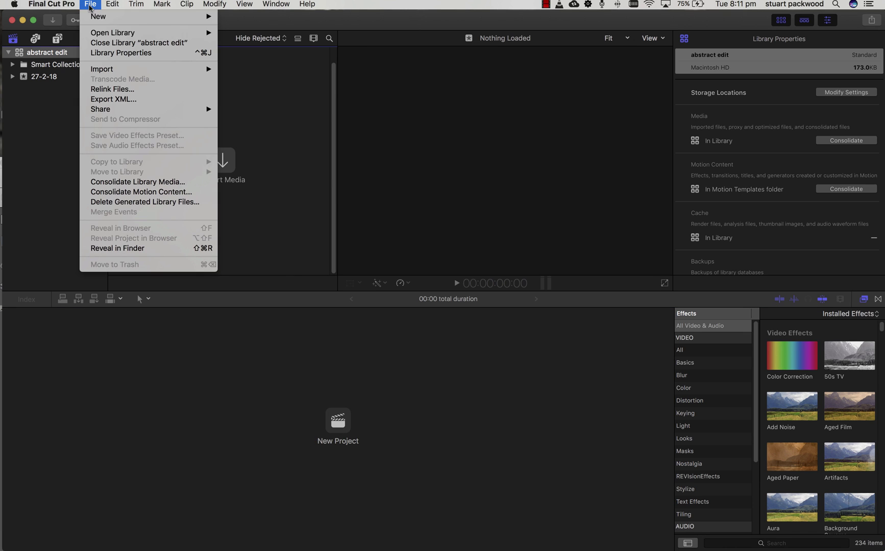
{"action": "mouse_move", "coordinate": [102, 17]}
{"action": "left_click", "coordinate": [240, 19]}
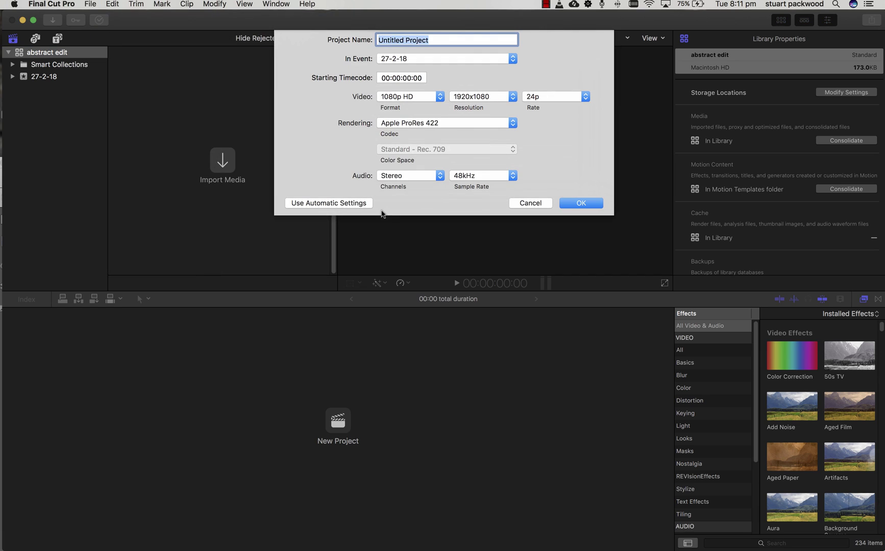
{"action": "type", "text": "abstract cut"}
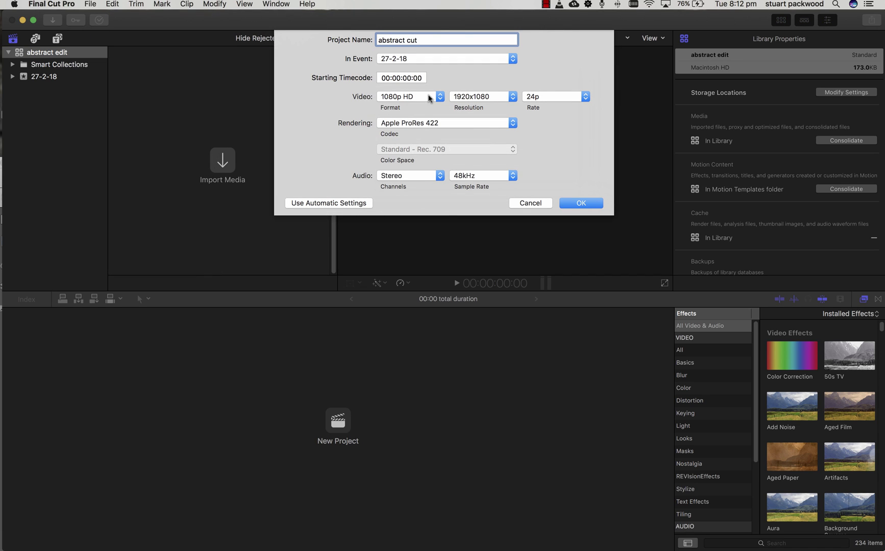
{"action": "left_click", "coordinate": [575, 203]}
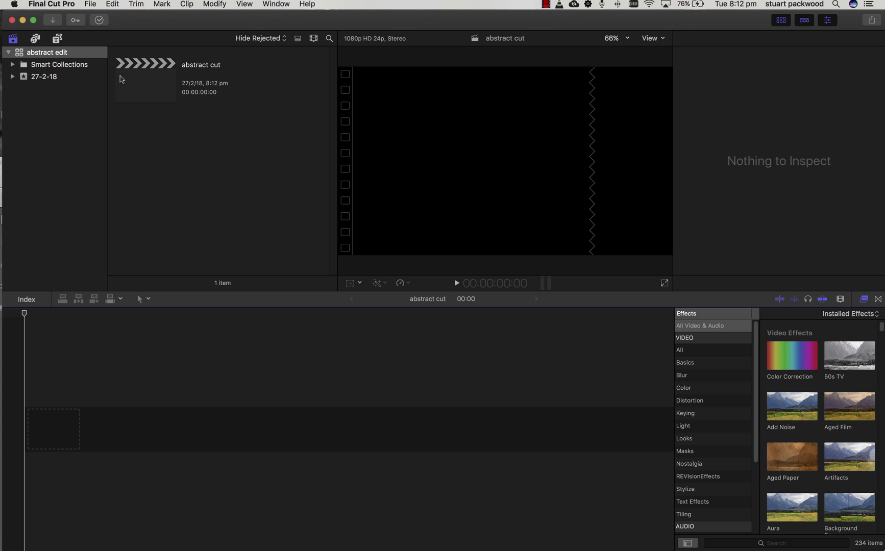
- Import masking (1).mov from Downloads into the 27-2-18 event and skim through the clip
{"action": "key", "text": "super+i"}
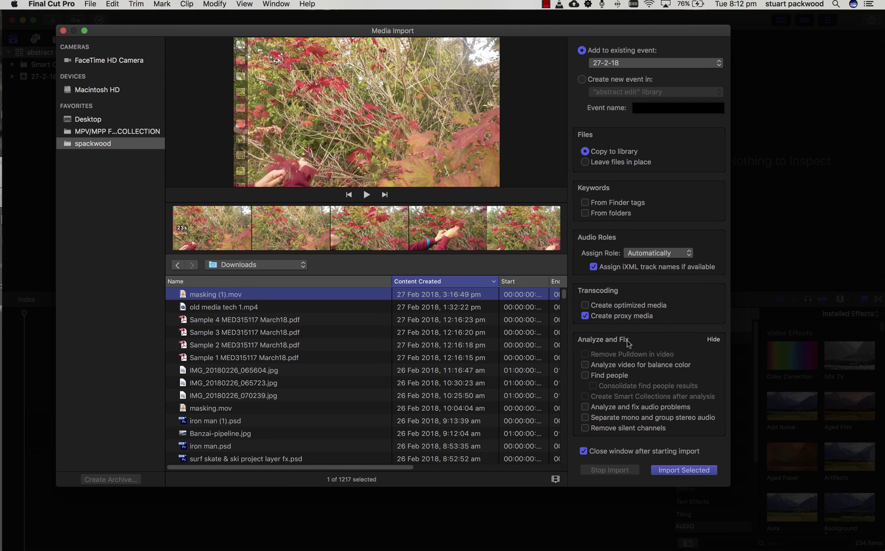
{"action": "left_click", "coordinate": [682, 469]}
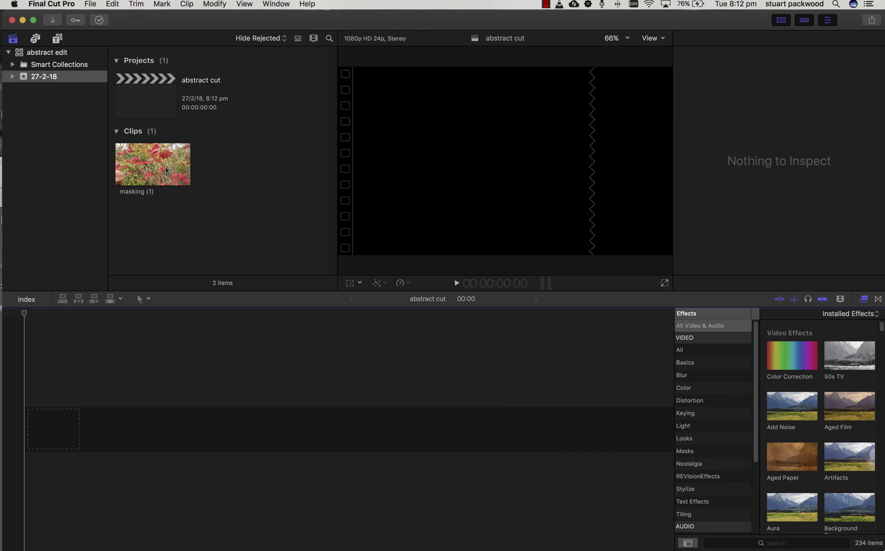
{"action": "left_click_drag", "start_coordinate": [166, 163], "coordinate": [196, 163]}
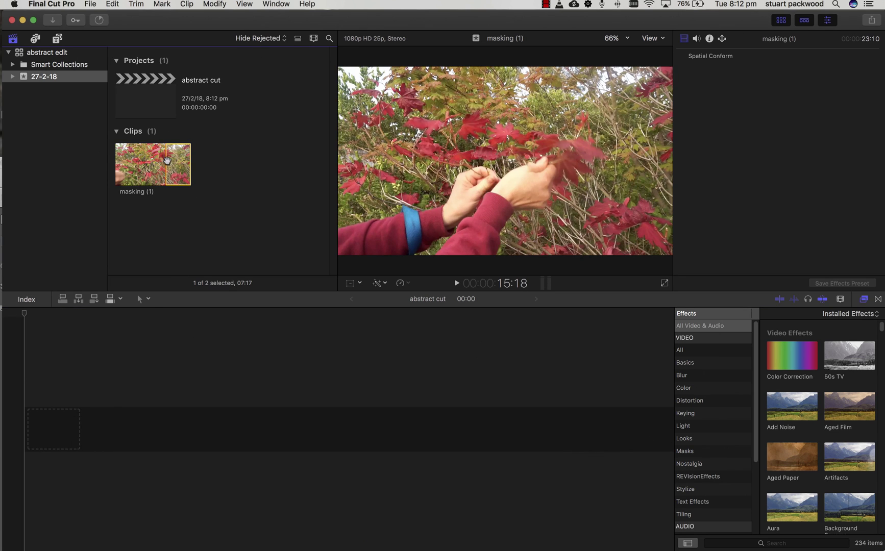
{"action": "left_click_drag", "start_coordinate": [93, 163], "coordinate": [163, 168]}
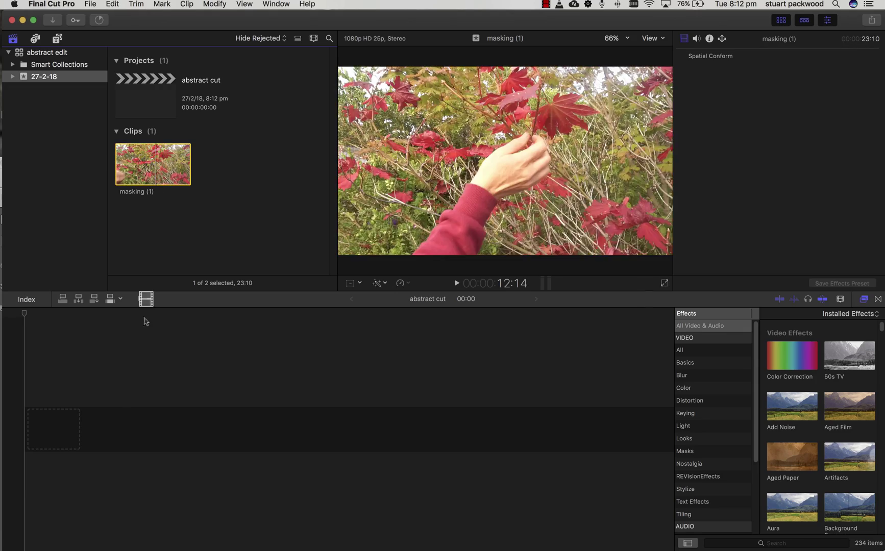
- Put the masking (1) clip into the abstract cut timeline and move the playhead to 13:13
{"action": "left_click_drag", "start_coordinate": [153, 164], "coordinate": [115, 414]}
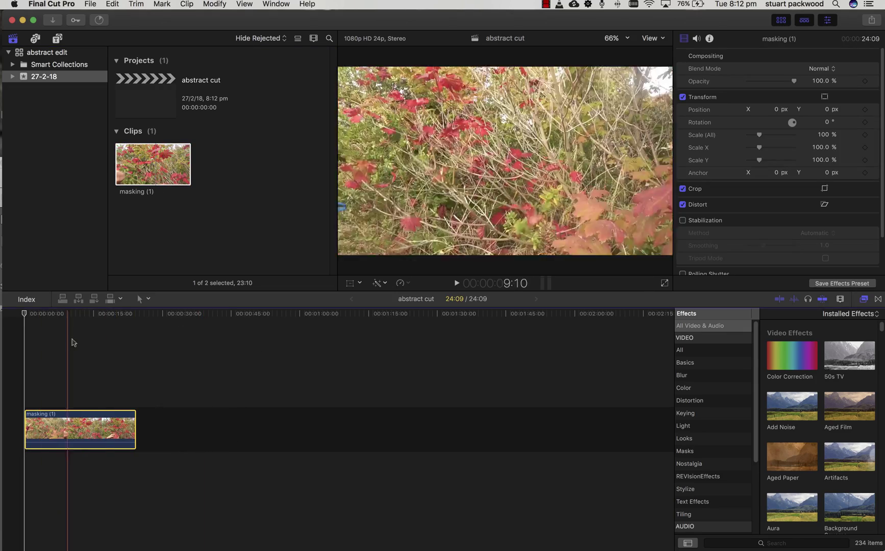
{"action": "left_click", "coordinate": [87, 360]}
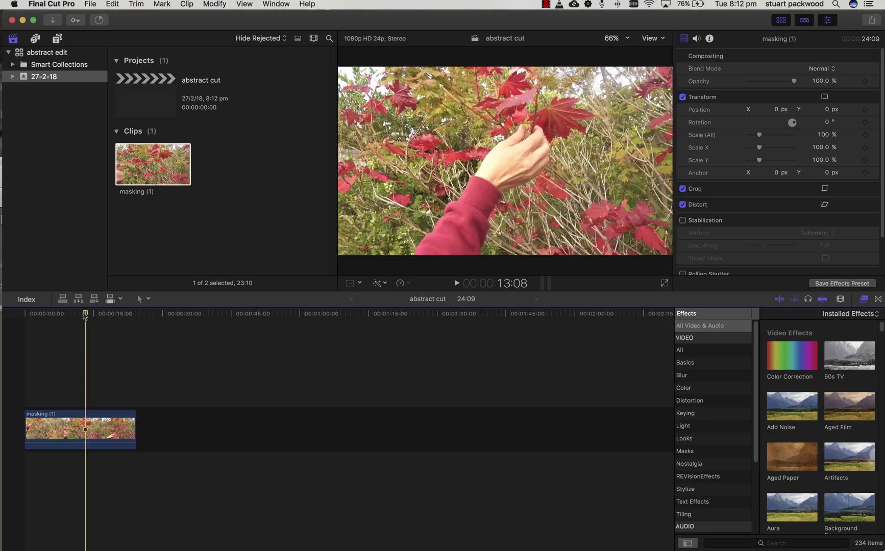
{"action": "left_click", "coordinate": [72, 315]}
{"action": "left_click_drag", "start_coordinate": [73, 315], "coordinate": [87, 315]}
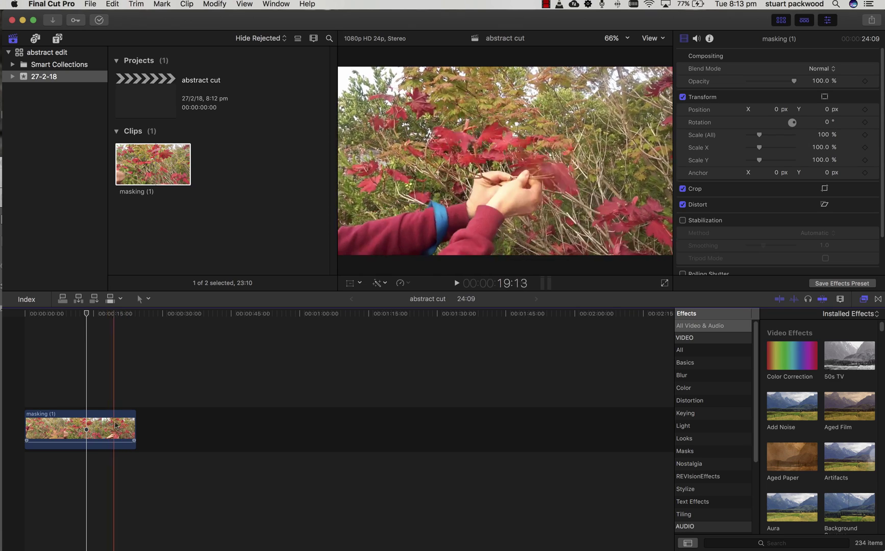
- Option-drag the masking (1) timeline clip upward to stack a copy above the original
{"action": "left_click_drag", "start_coordinate": [108, 431], "coordinate": [141, 485]}
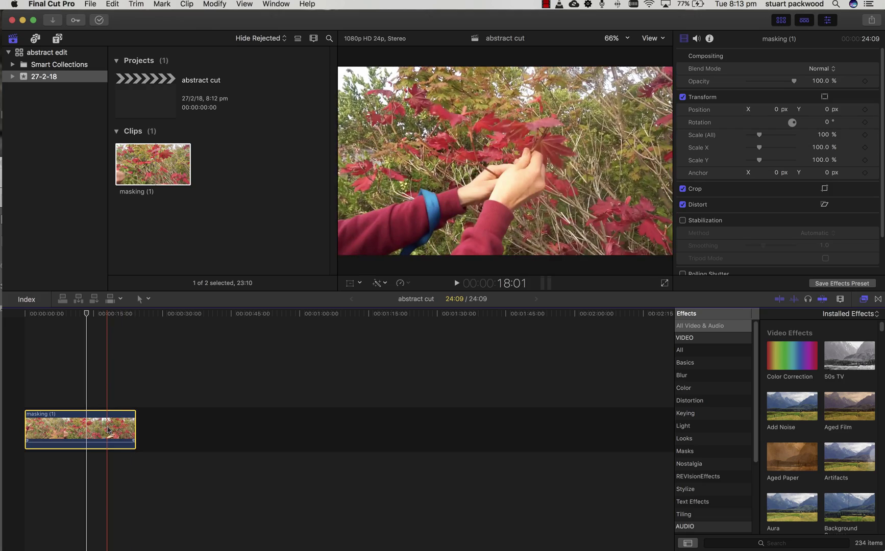
{"action": "left_click_drag", "start_coordinate": [108, 431], "coordinate": [109, 387]}
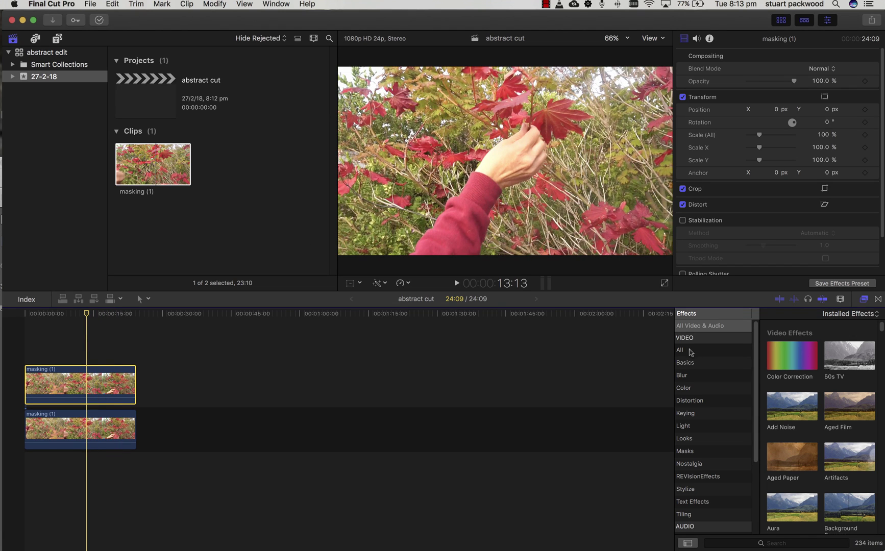
- Apply Color Correction to the upper clip with saturation shadows -98%, midtones -95%, highlights -100%
{"action": "left_click", "coordinate": [692, 388]}
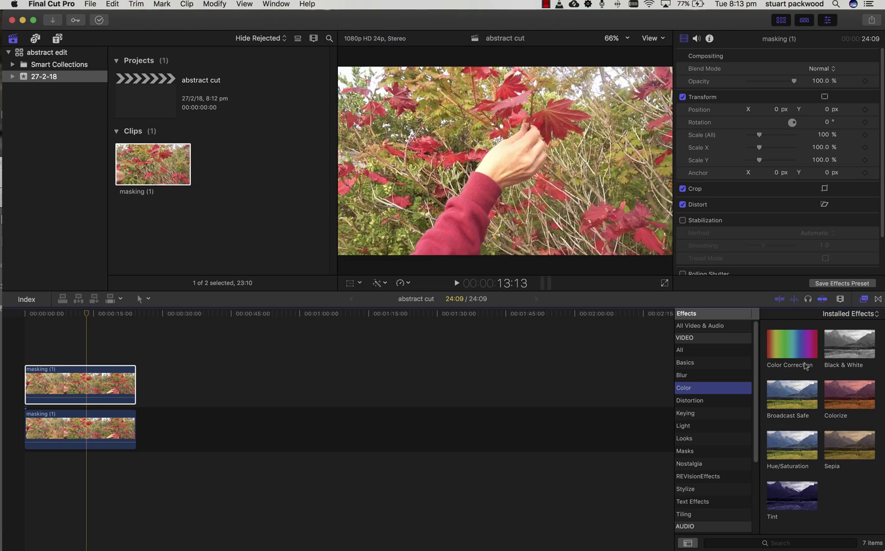
{"action": "left_click_drag", "start_coordinate": [799, 350], "coordinate": [102, 383]}
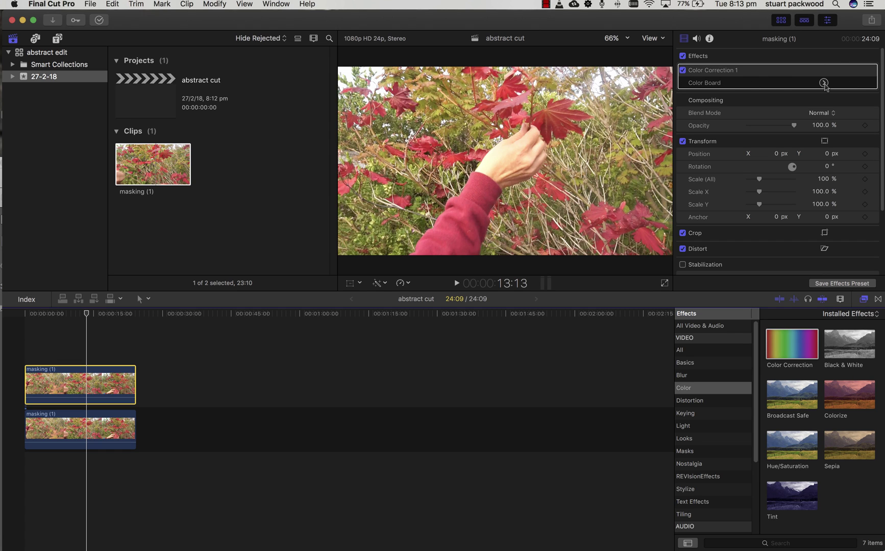
{"action": "left_click", "coordinate": [824, 83]}
{"action": "left_click", "coordinate": [779, 53]}
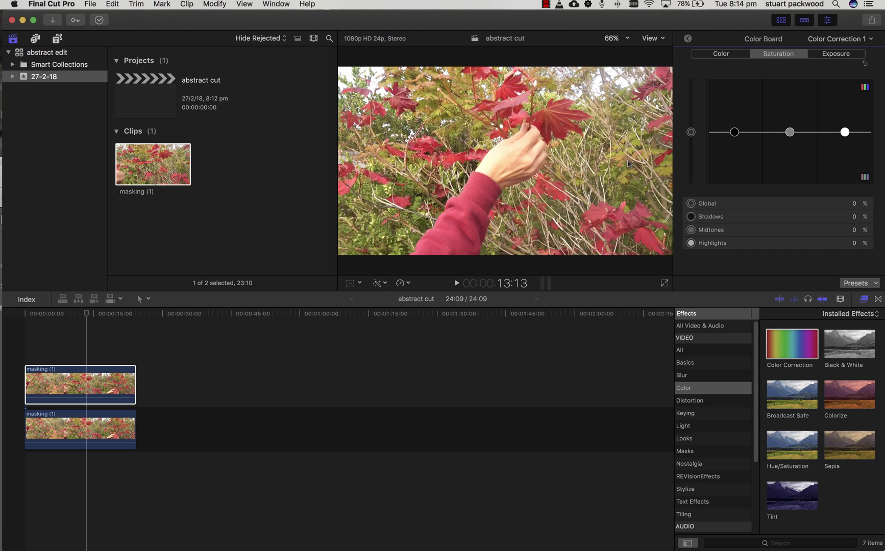
{"action": "left_click_drag", "start_coordinate": [790, 134], "coordinate": [789, 183]}
{"action": "left_click_drag", "start_coordinate": [735, 133], "coordinate": [736, 187]}
{"action": "left_click_drag", "start_coordinate": [845, 133], "coordinate": [845, 185]}
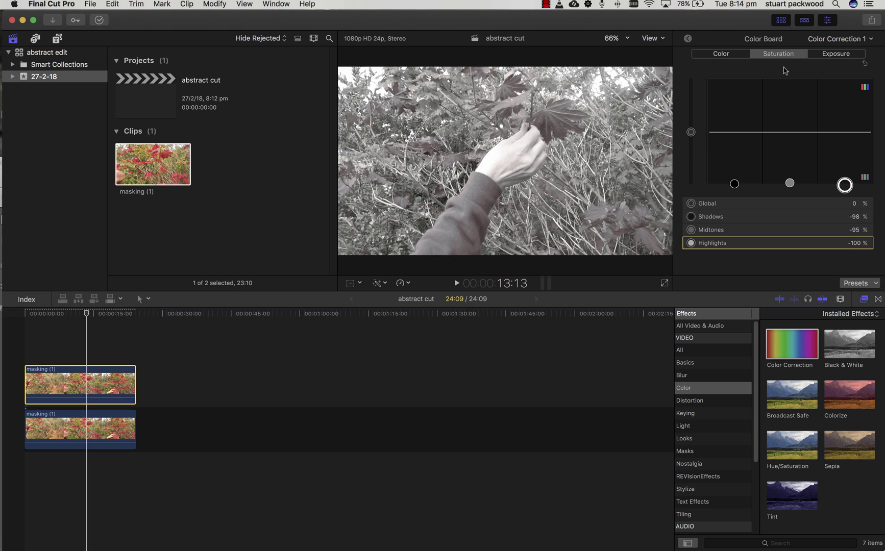
{"action": "left_click", "coordinate": [688, 38]}
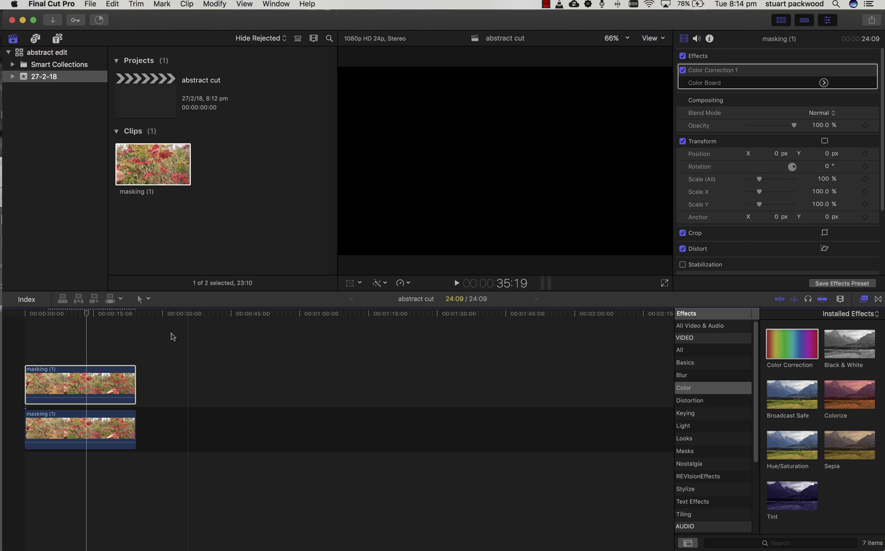
- Select the upper clip and toggle it on and off with V to compare black-and-white against colour
{"action": "left_click", "coordinate": [109, 386]}
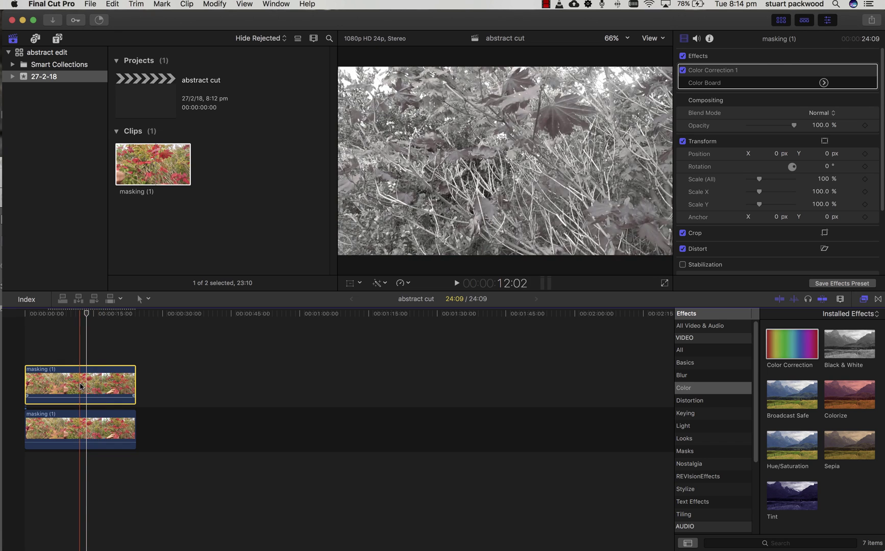
{"action": "key", "text": "s"}
{"action": "key", "text": "v"}
{"action": "key", "text": "v"}
{"action": "key", "text": "v"}
{"action": "key", "text": "v"}
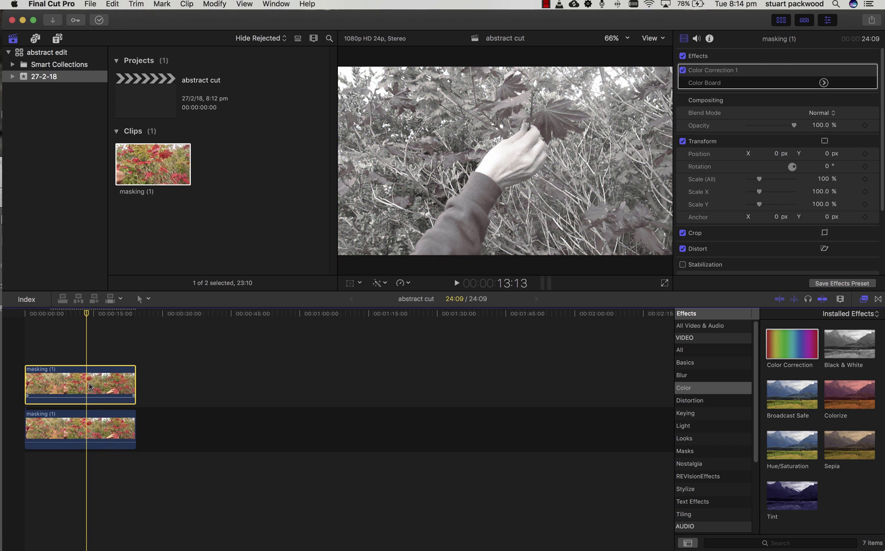
{"action": "key", "text": "v"}
{"action": "key", "text": "v"}
{"action": "key", "text": "s"}
{"action": "key", "text": "v"}
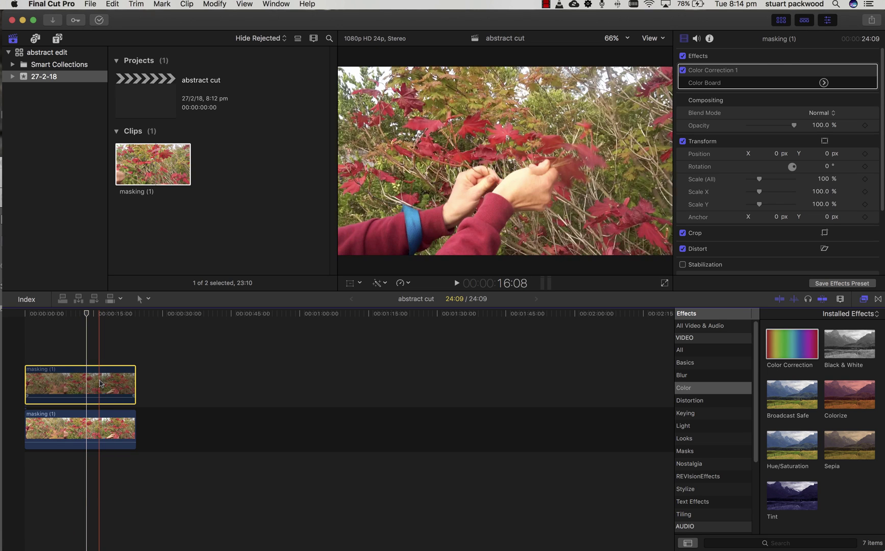
{"action": "key", "text": "v"}
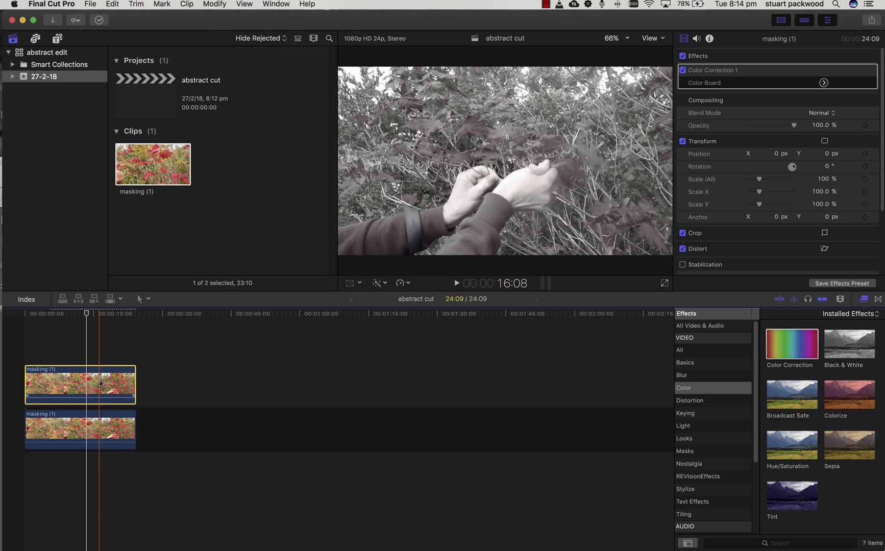
{"action": "key", "text": "s"}
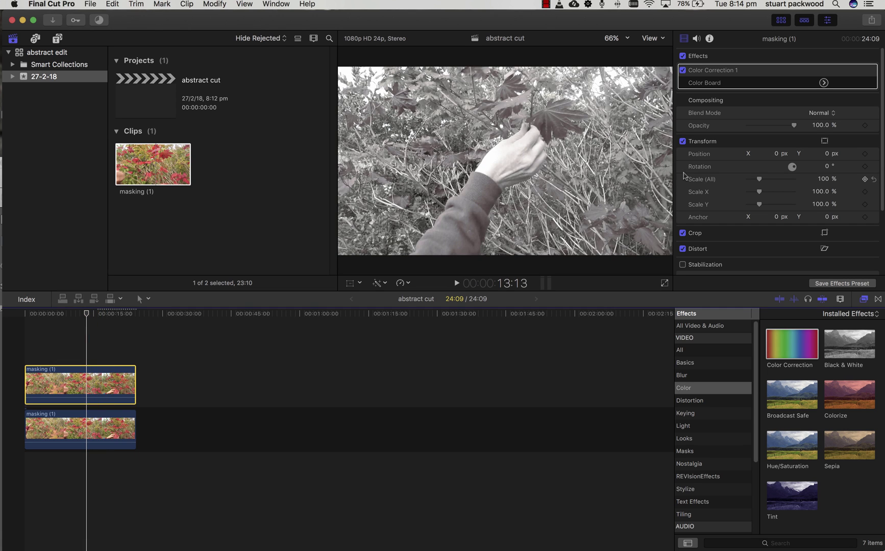
- Apply Draw Mask from the Masks effects to the upper clip and toggle its viewer overlay
{"action": "left_click", "coordinate": [693, 454]}
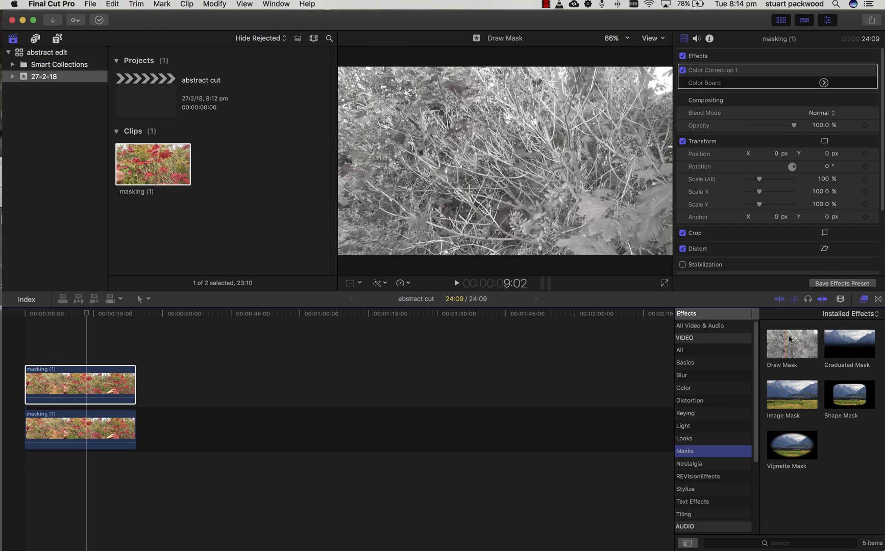
{"action": "mouse_move", "coordinate": [790, 352]}
{"action": "left_mouse_down"}
{"action": "mouse_move", "coordinate": [147, 371]}
{"action": "mouse_move", "coordinate": [93, 392]}
{"action": "left_mouse_up"}
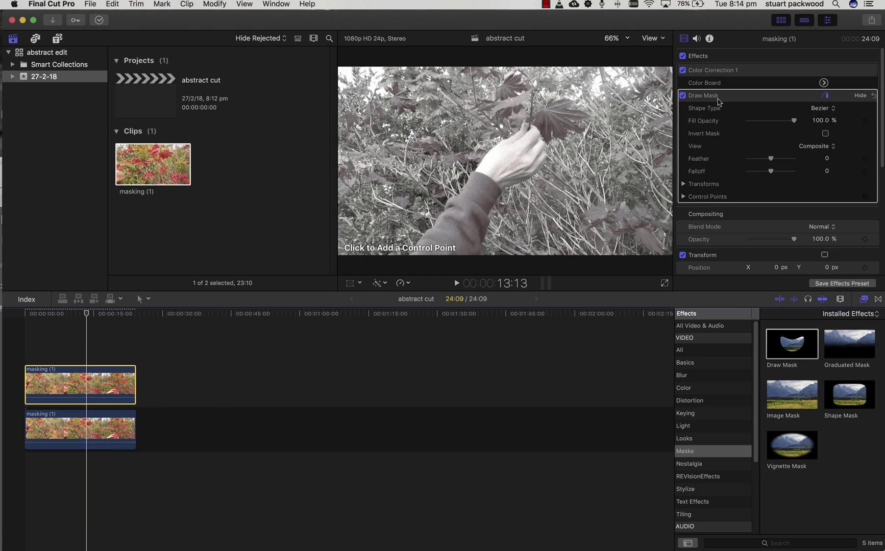
{"action": "left_click", "coordinate": [860, 96]}
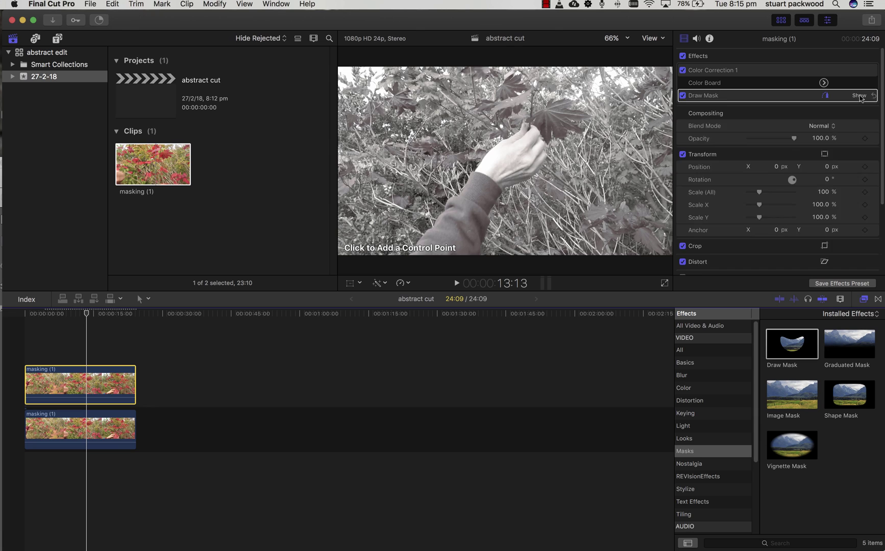
{"action": "left_click", "coordinate": [859, 96]}
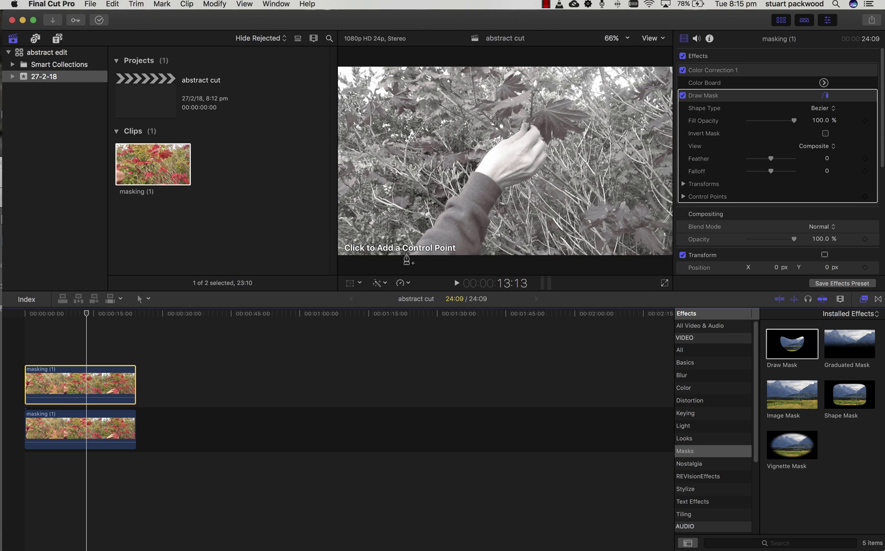
- Place mask points from the arm's base around the hand and down the forearm, then close the shape
{"action": "left_click", "coordinate": [406, 255]}
{"action": "left_click", "coordinate": [445, 200]}
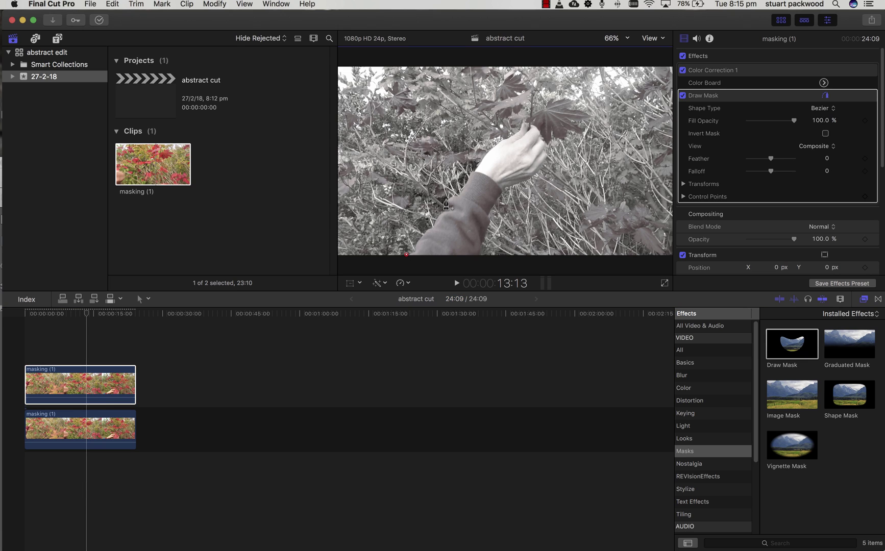
{"action": "left_click", "coordinate": [474, 168]}
{"action": "left_click", "coordinate": [521, 121]}
{"action": "left_click", "coordinate": [541, 130]}
{"action": "left_click", "coordinate": [548, 156]}
{"action": "left_click", "coordinate": [530, 179]}
{"action": "left_click", "coordinate": [504, 190]}
{"action": "left_click", "coordinate": [490, 220]}
{"action": "left_click", "coordinate": [482, 254]}
{"action": "left_click", "coordinate": [407, 254]}
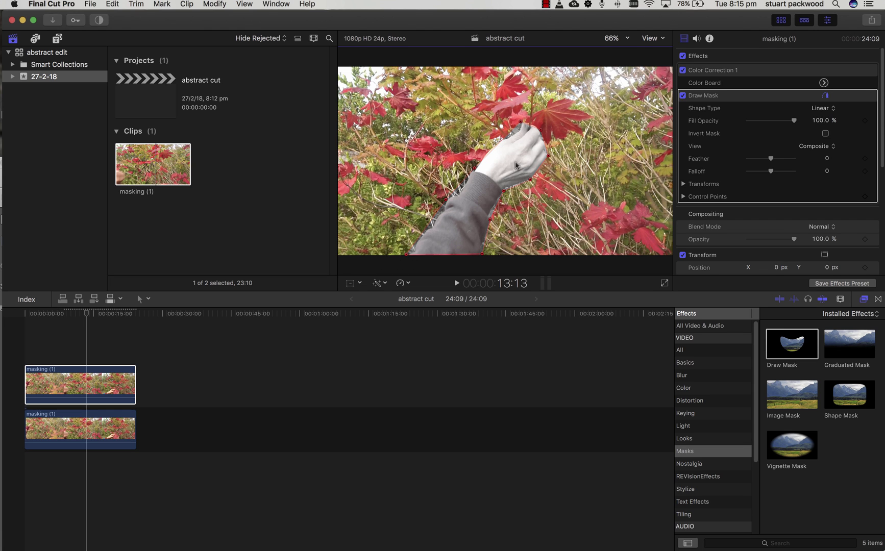
- Disable the lower colour clip to preview the masked arm alone
{"action": "left_click", "coordinate": [84, 431]}
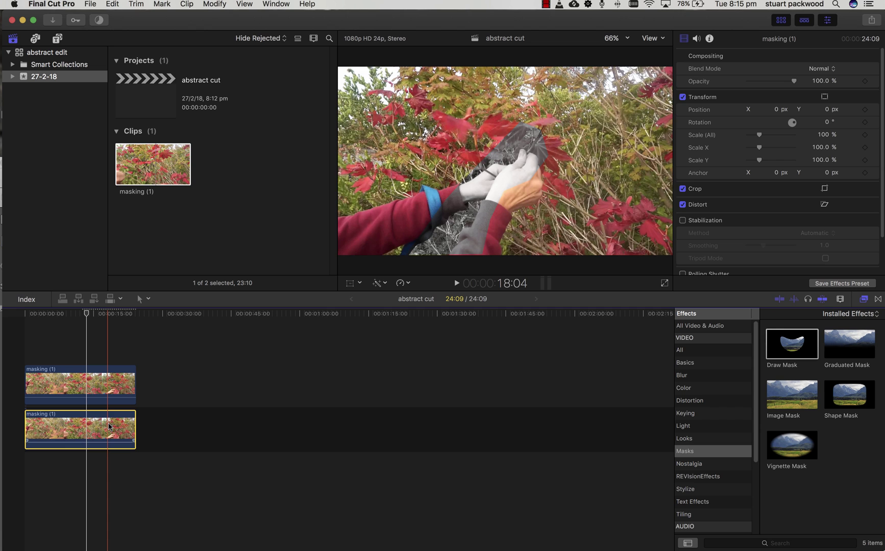
{"action": "key", "text": "v"}
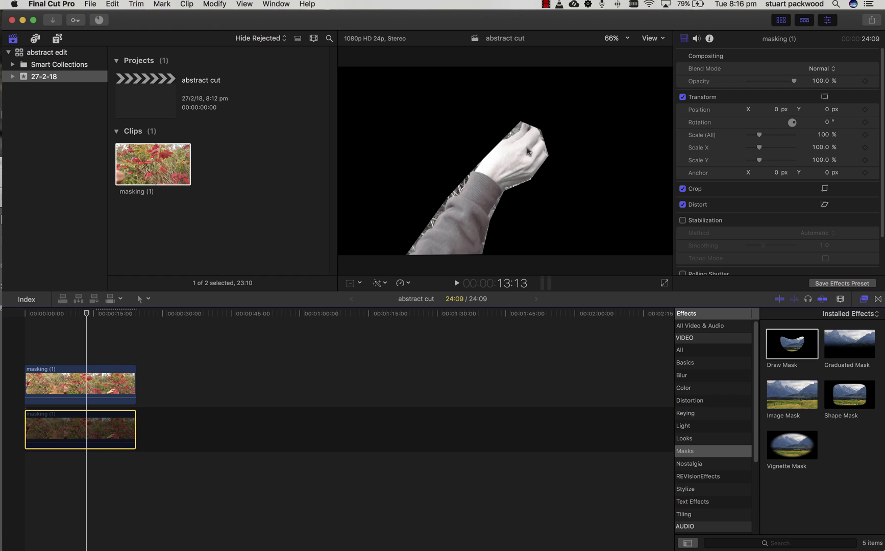
{"action": "left_click", "coordinate": [82, 383]}
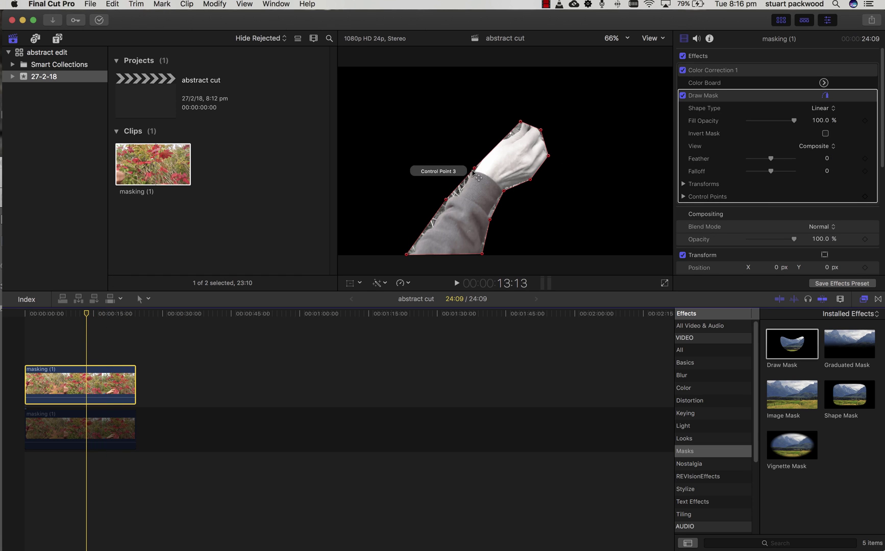
- Smooth the mask's arm and top points and adjust their handles to curve around the hand
{"action": "left_click_drag", "start_coordinate": [474, 169], "coordinate": [478, 162]}
{"action": "right_click", "coordinate": [478, 162]}
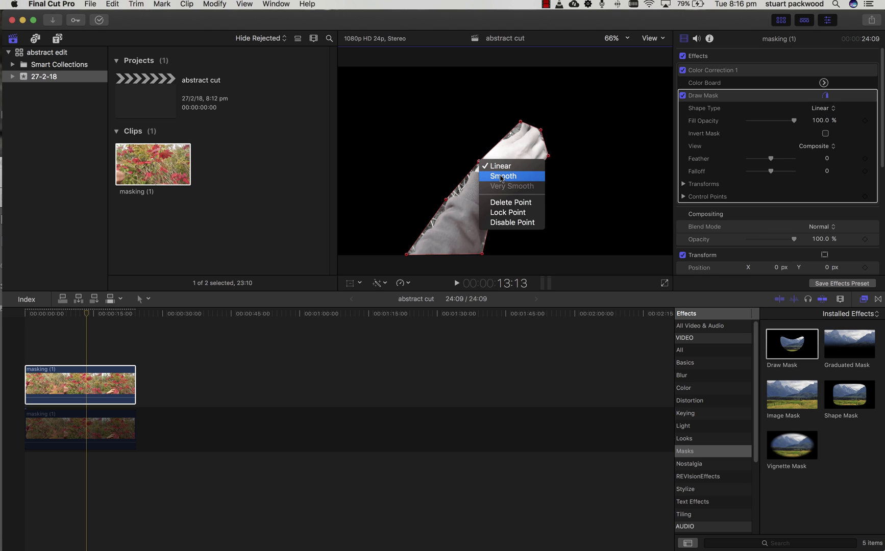
{"action": "left_click", "coordinate": [500, 176]}
{"action": "left_click_drag", "start_coordinate": [489, 151], "coordinate": [498, 142]}
{"action": "right_click", "coordinate": [521, 122]}
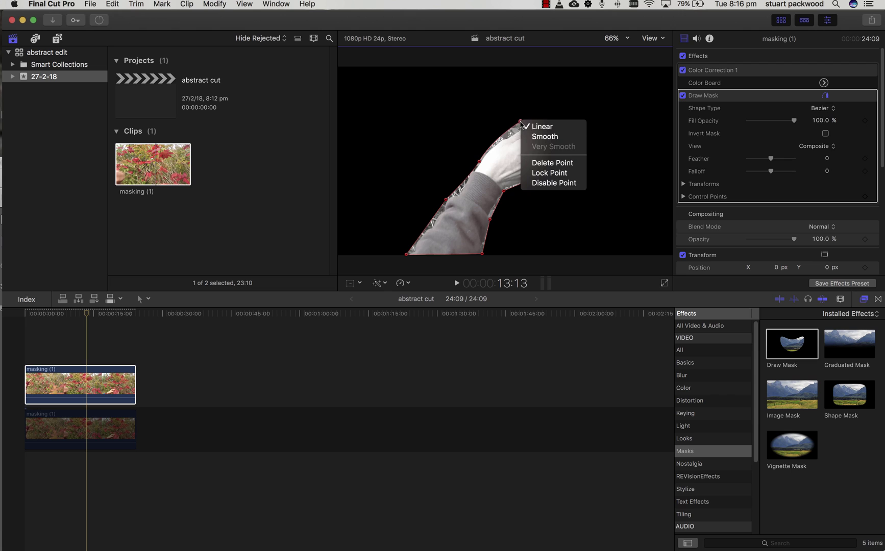
{"action": "left_click", "coordinate": [534, 137]}
{"action": "mouse_move", "coordinate": [529, 120]}
{"action": "left_mouse_down"}
{"action": "mouse_move", "coordinate": [536, 115]}
{"action": "mouse_move", "coordinate": [527, 115]}
{"action": "left_mouse_up"}
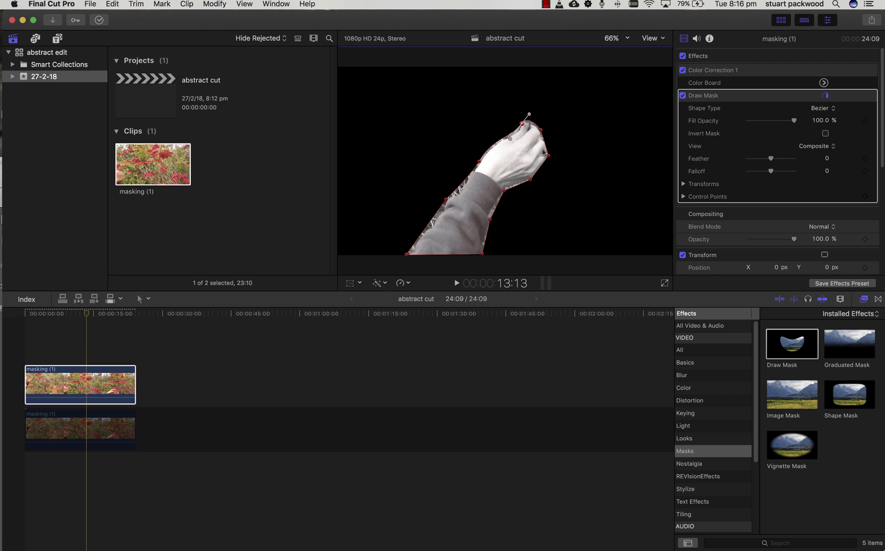
{"action": "left_click", "coordinate": [504, 191]}
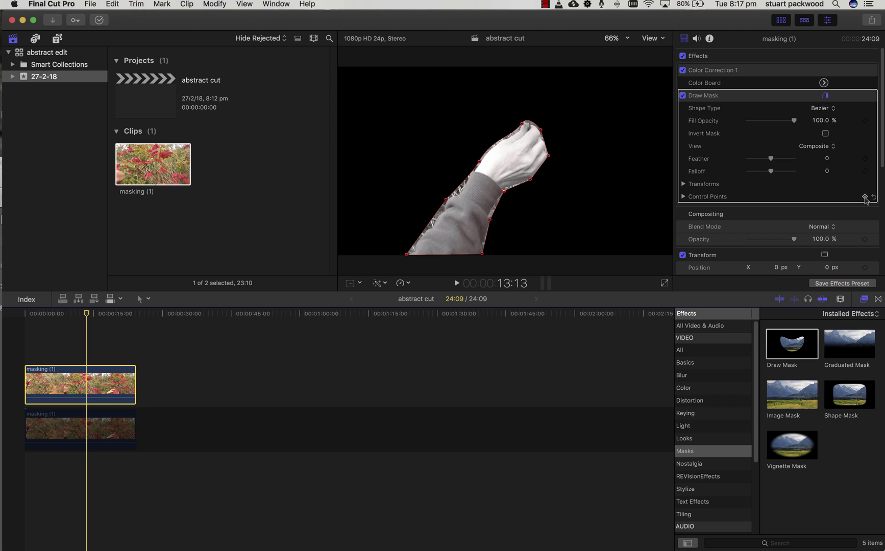
- Add a Control Points keyframe for the arm's Draw Mask at 13:13
{"action": "left_click", "coordinate": [864, 197]}
- At 14:20, drag mask points 3, 4, 8, 9, 11 and the top-right points onto the arm and hand, then scrub back to check
{"action": "left_click_drag", "start_coordinate": [87, 315], "coordinate": [94, 316]}
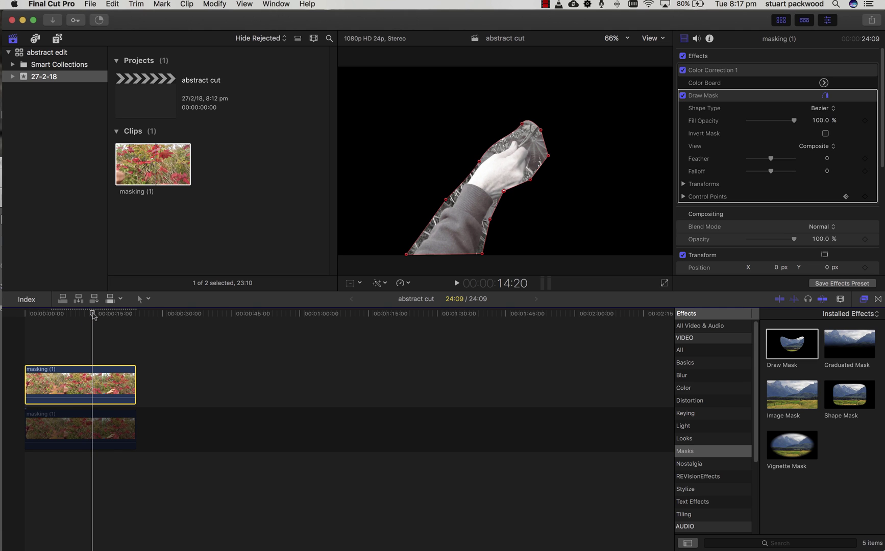
{"action": "left_click", "coordinate": [504, 189]}
{"action": "left_click_drag", "start_coordinate": [446, 199], "coordinate": [454, 203]}
{"action": "left_click_drag", "start_coordinate": [521, 124], "coordinate": [485, 159]}
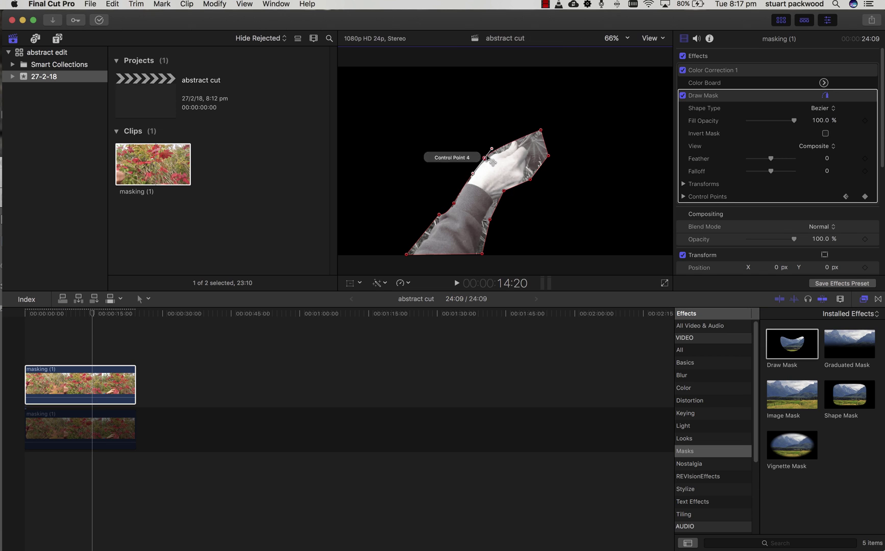
{"action": "left_click_drag", "start_coordinate": [541, 130], "coordinate": [522, 193]}
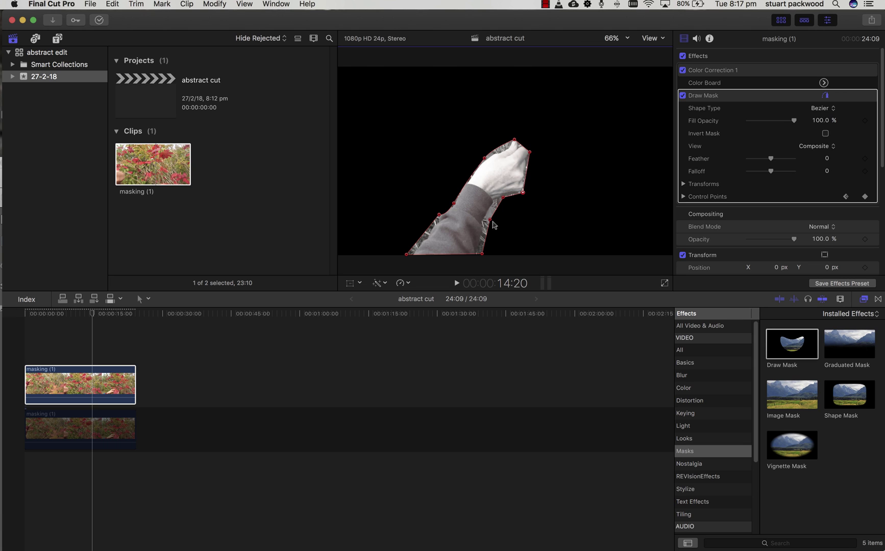
{"action": "left_click_drag", "start_coordinate": [493, 225], "coordinate": [494, 203]}
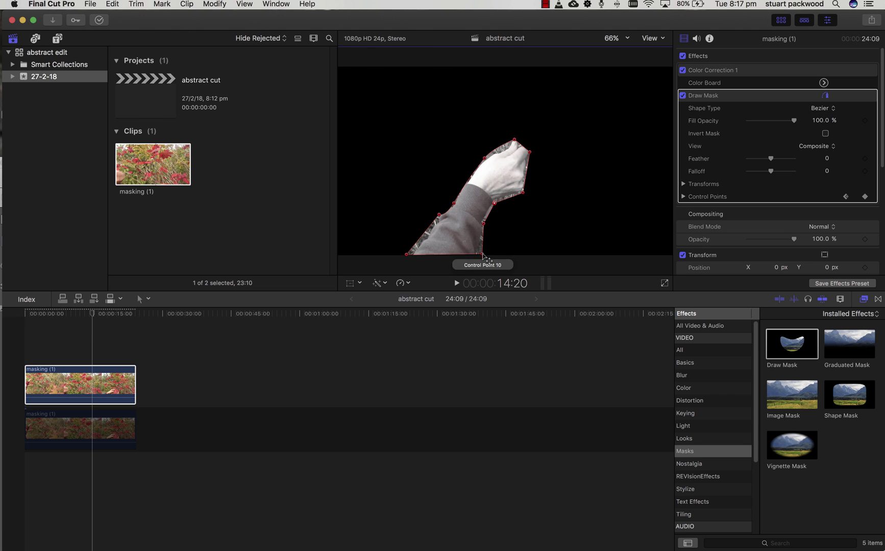
{"action": "left_click_drag", "start_coordinate": [439, 215], "coordinate": [438, 216]}
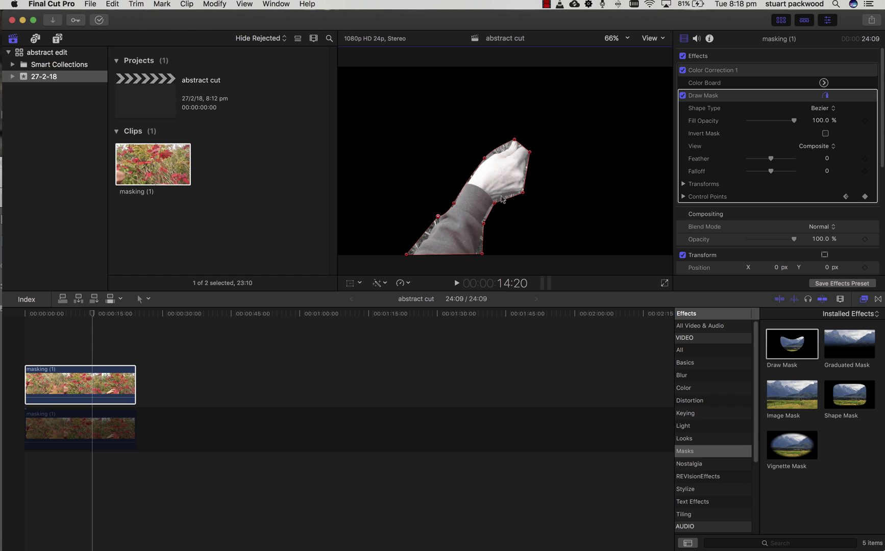
{"action": "left_click_drag", "start_coordinate": [92, 315], "coordinate": [89, 317]}
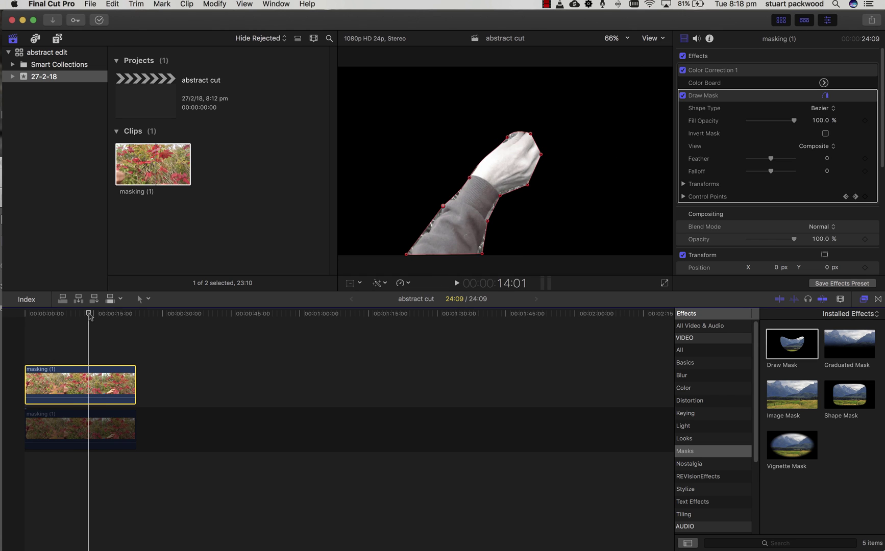
{"action": "left_click", "coordinate": [847, 197]}
{"action": "left_click", "coordinate": [855, 197]}
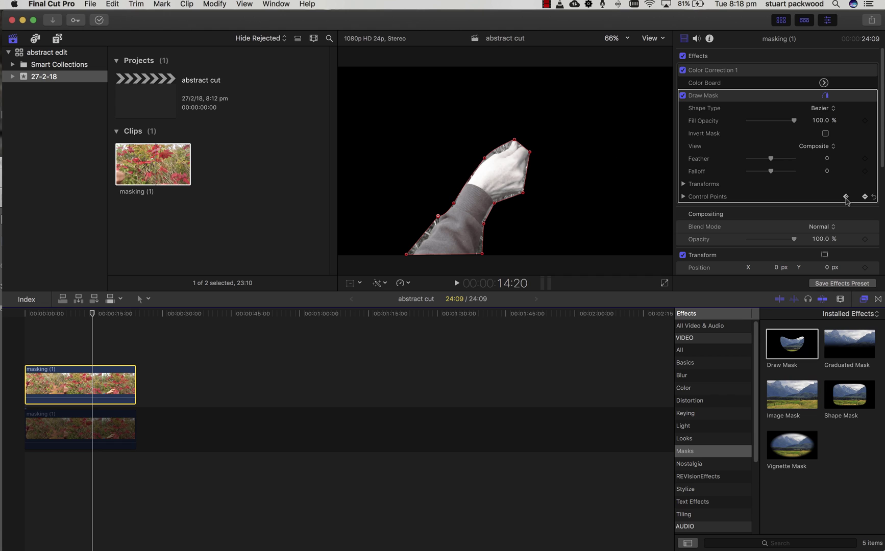
{"action": "left_click", "coordinate": [846, 198]}
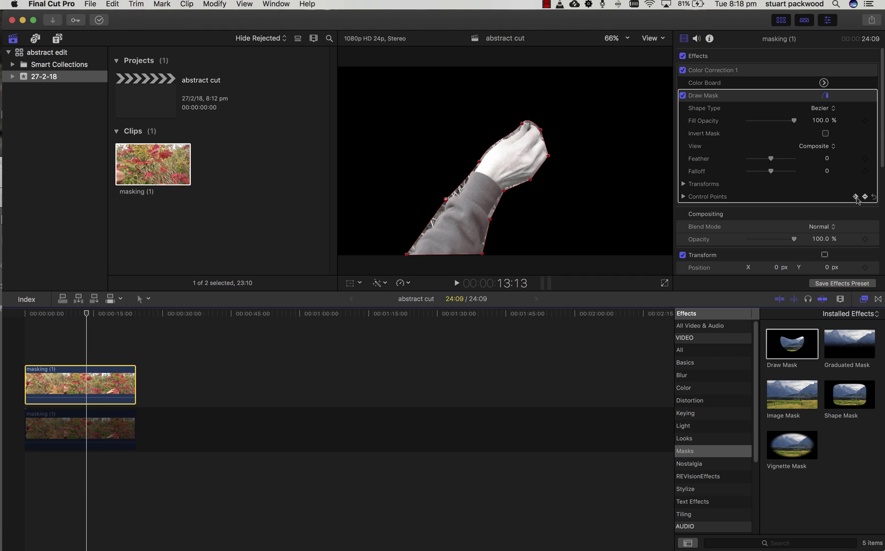
{"action": "left_click", "coordinate": [855, 197]}
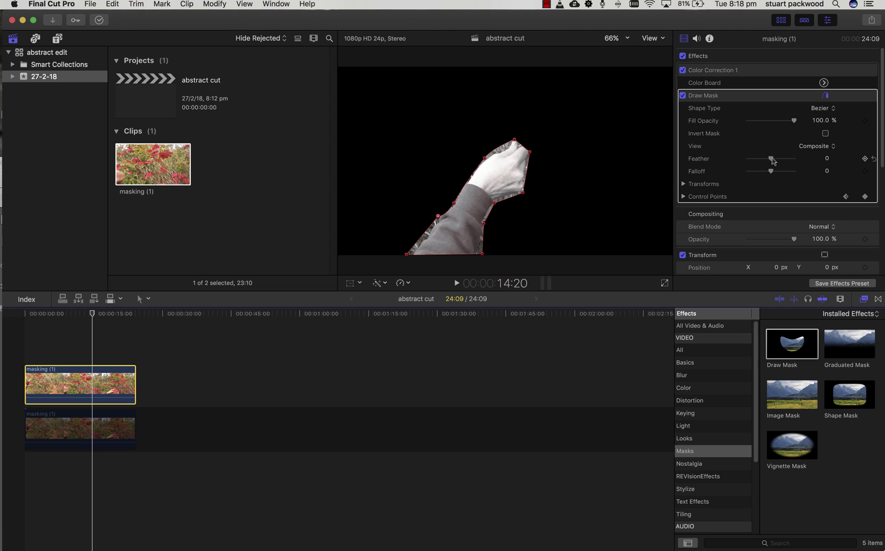
{"action": "left_click", "coordinate": [825, 134]}
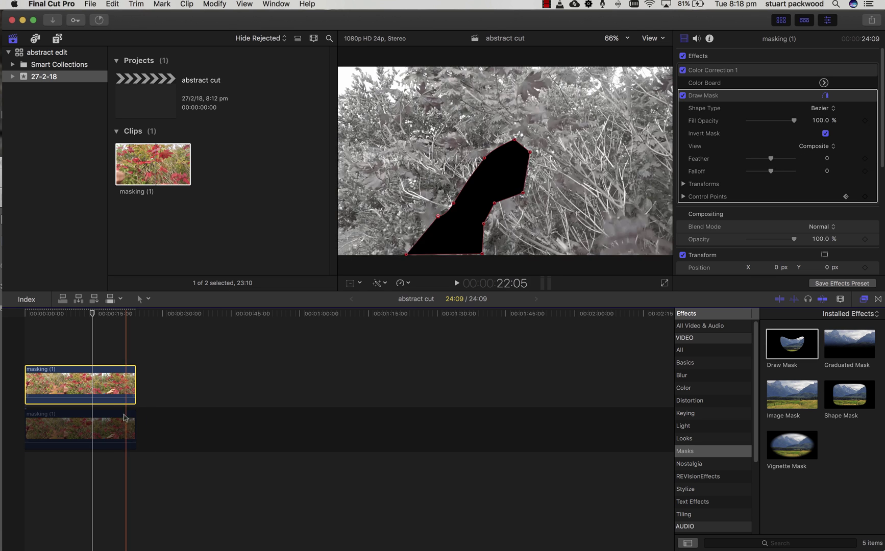
{"action": "left_click", "coordinate": [111, 424]}
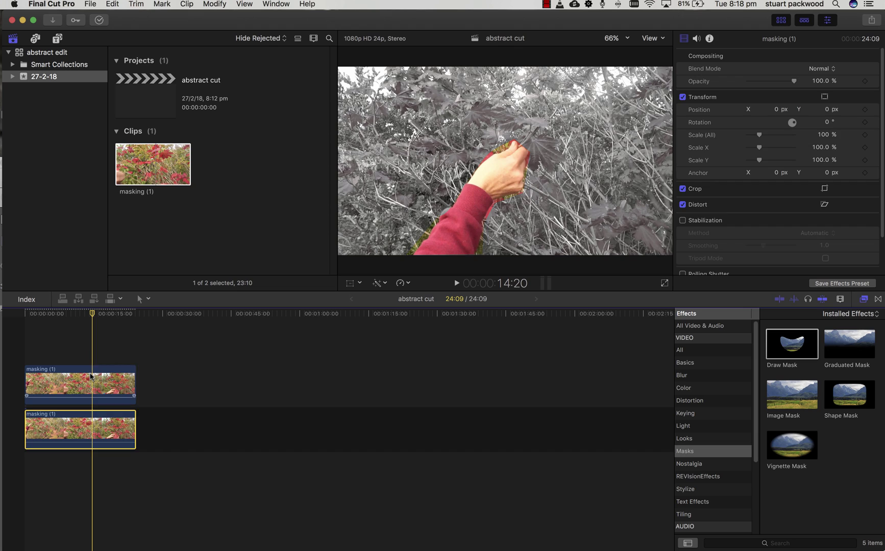
{"action": "left_click", "coordinate": [94, 378]}
{"action": "left_click", "coordinate": [96, 313]}
{"action": "left_click_drag", "start_coordinate": [96, 314], "coordinate": [90, 314]}
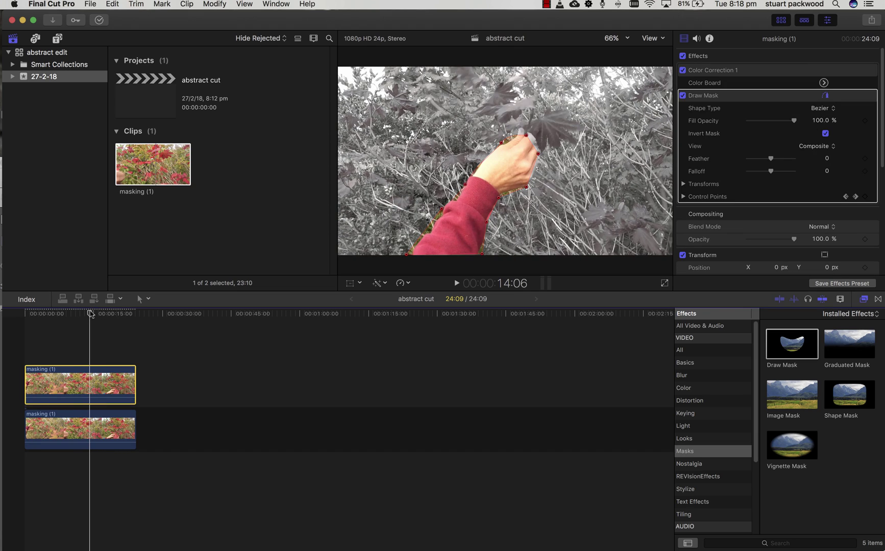
{"action": "left_click", "coordinate": [113, 429]}
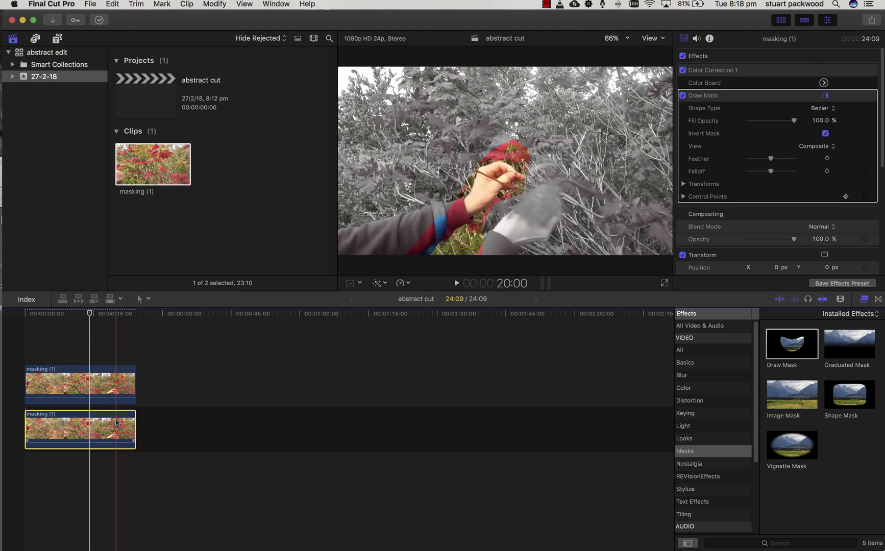
{"action": "left_click", "coordinate": [111, 373]}
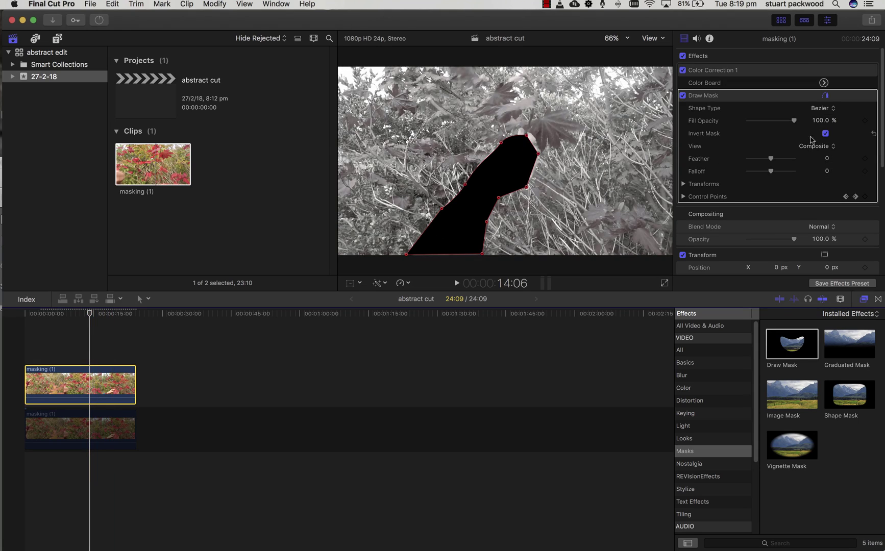
{"action": "left_click", "coordinate": [826, 134]}
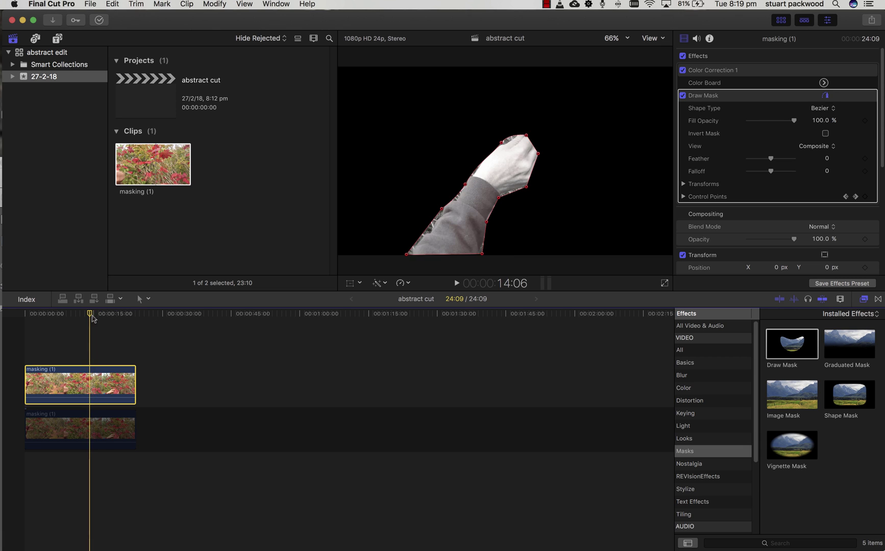
{"action": "left_click_drag", "start_coordinate": [99, 313], "coordinate": [88, 316]}
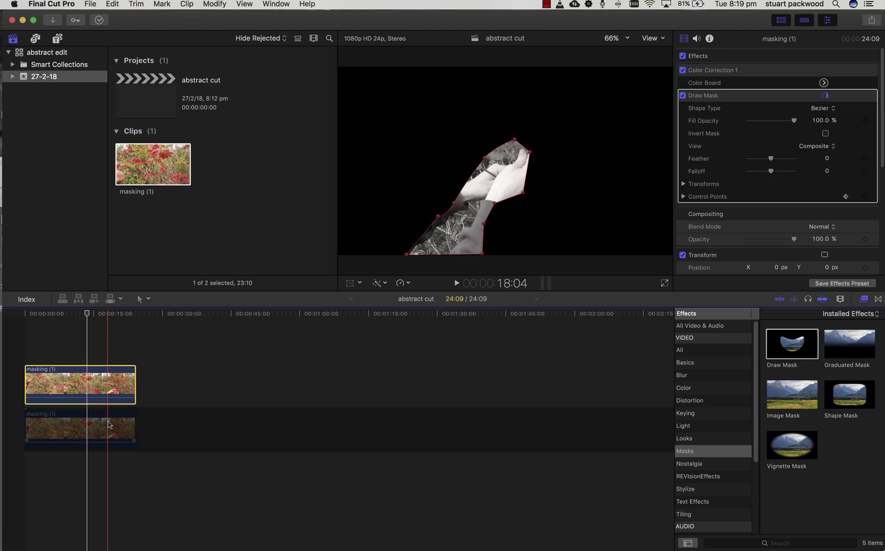